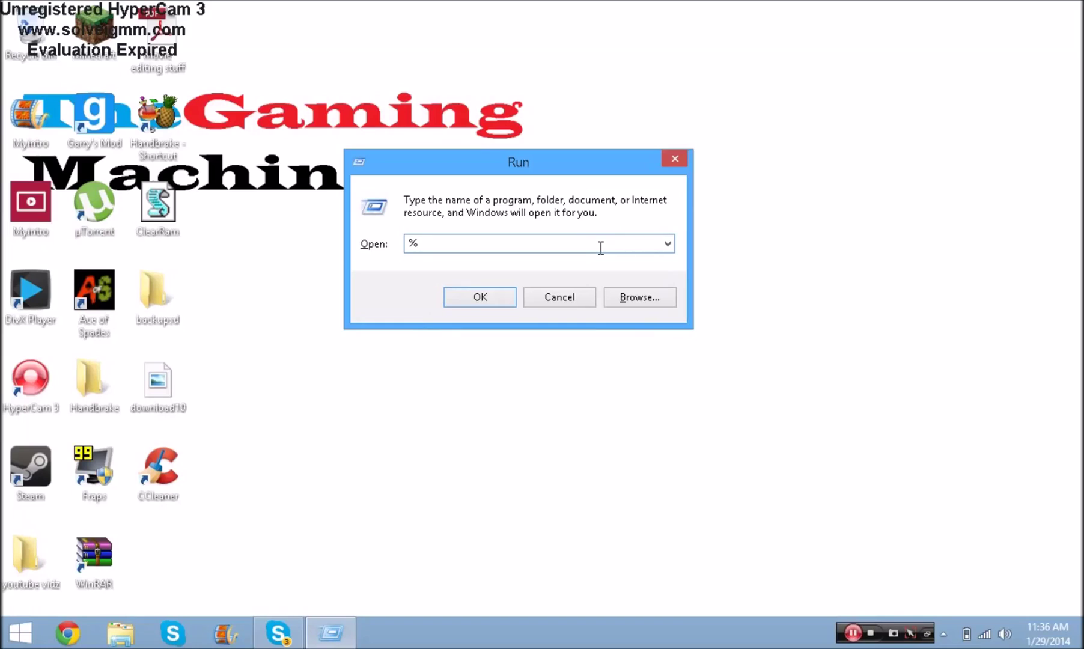
# Run %temp% to open the Temp folder and select its three items
pyautogui.write('temp%')
pyautogui.click(499, 302)
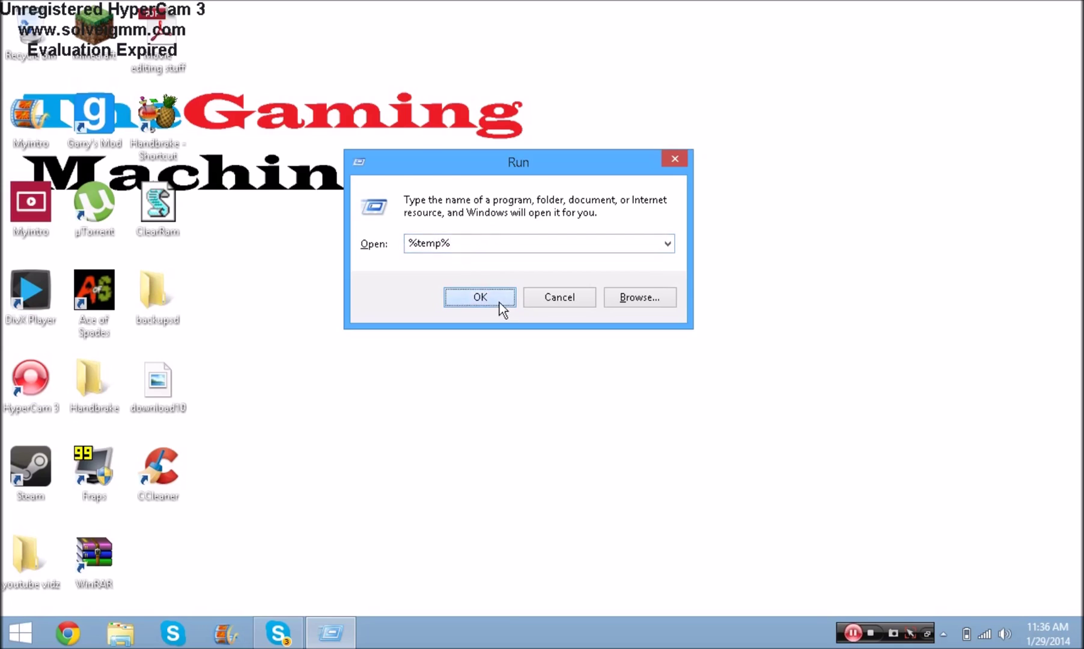
pyautogui.moveTo(564, 310); pyautogui.dragTo(606, 302)
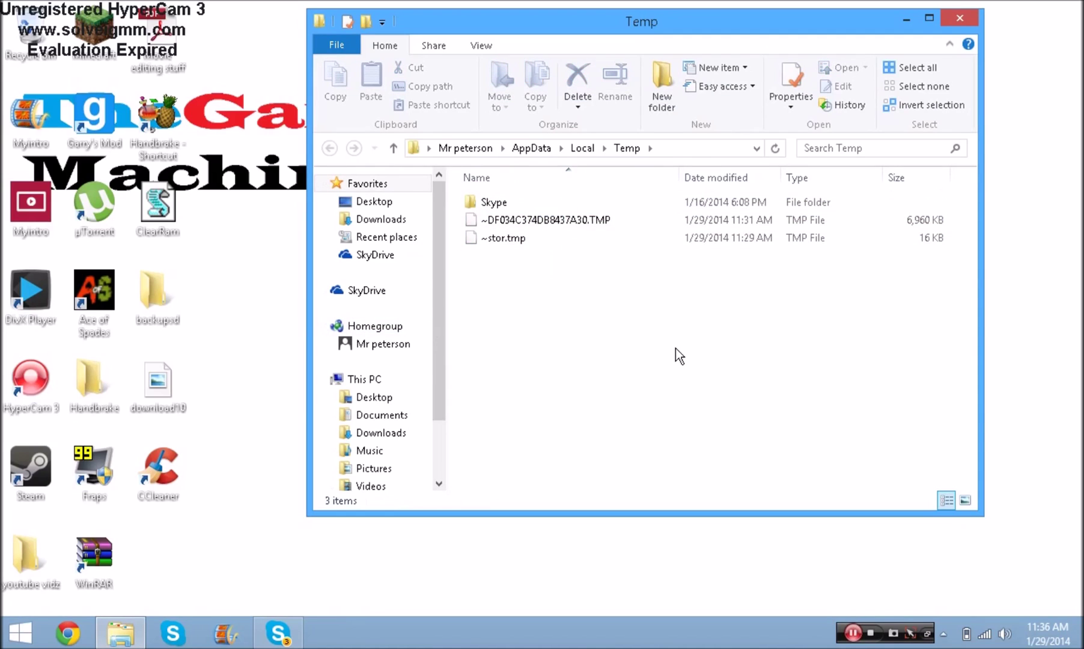
# Drag the Temp items to the Recycle Bin, skip the in-use temp file, ~stor.tmp and Skype folder, and close the window
pyautogui.moveTo(620, 379); pyautogui.dragTo(540, 187)
pyautogui.moveTo(568, 223); pyautogui.dragTo(27, 42)
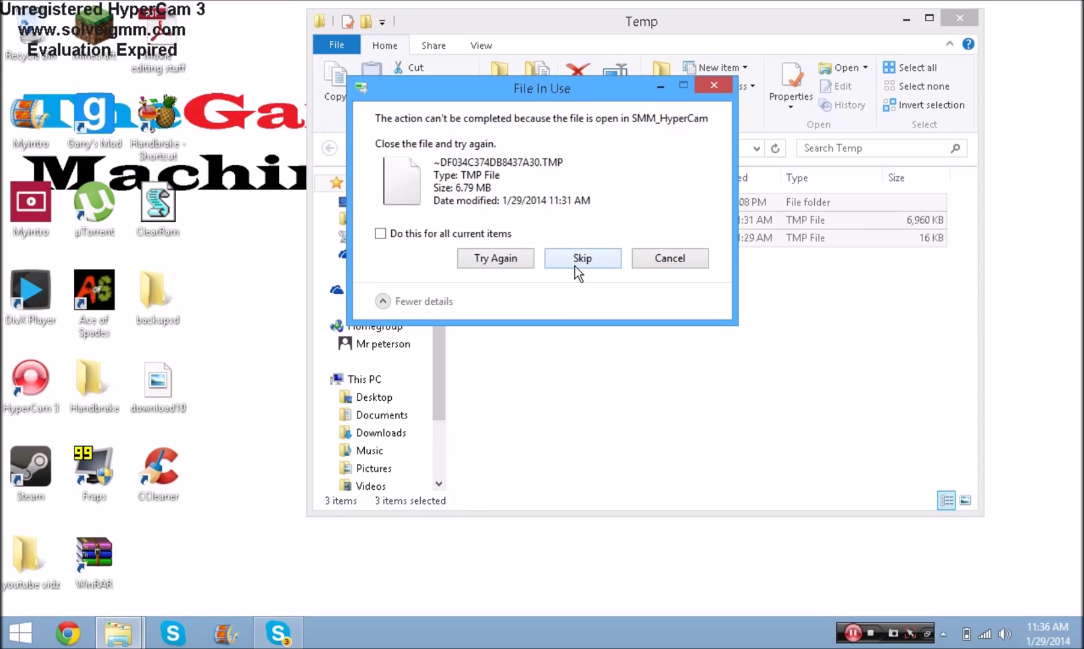
pyautogui.click(567, 257)
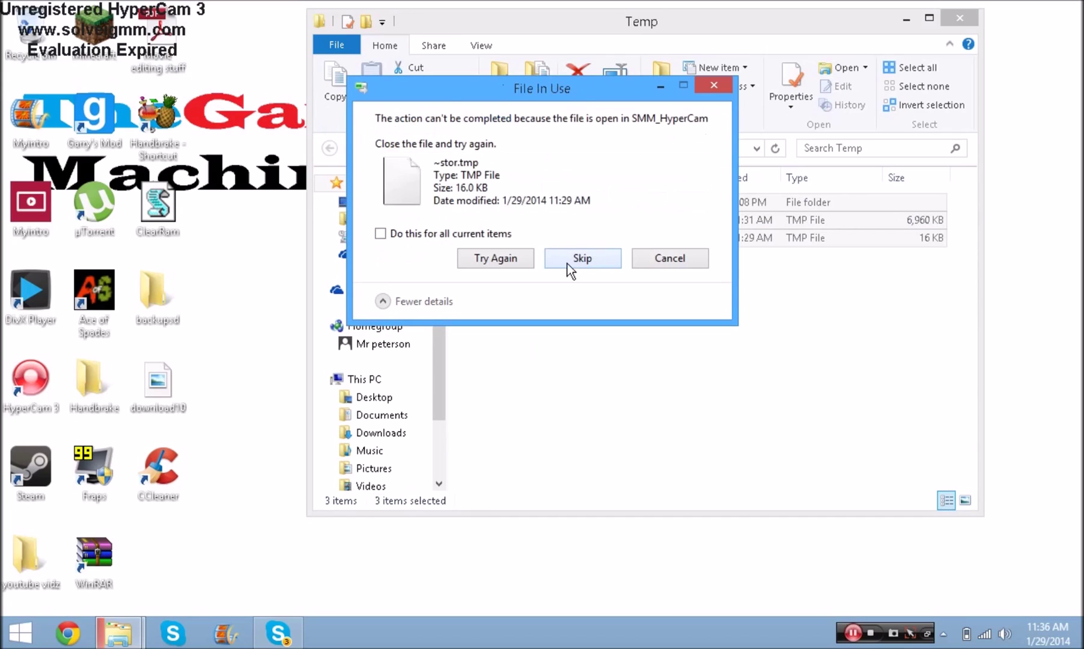
pyautogui.click(613, 258)
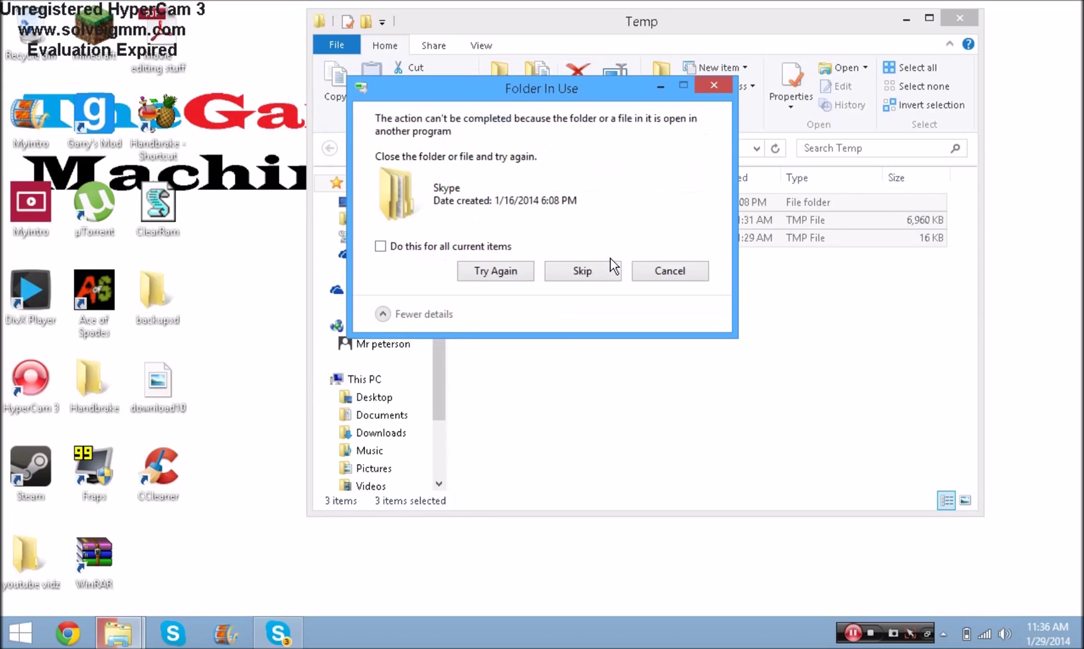
pyautogui.click(611, 271)
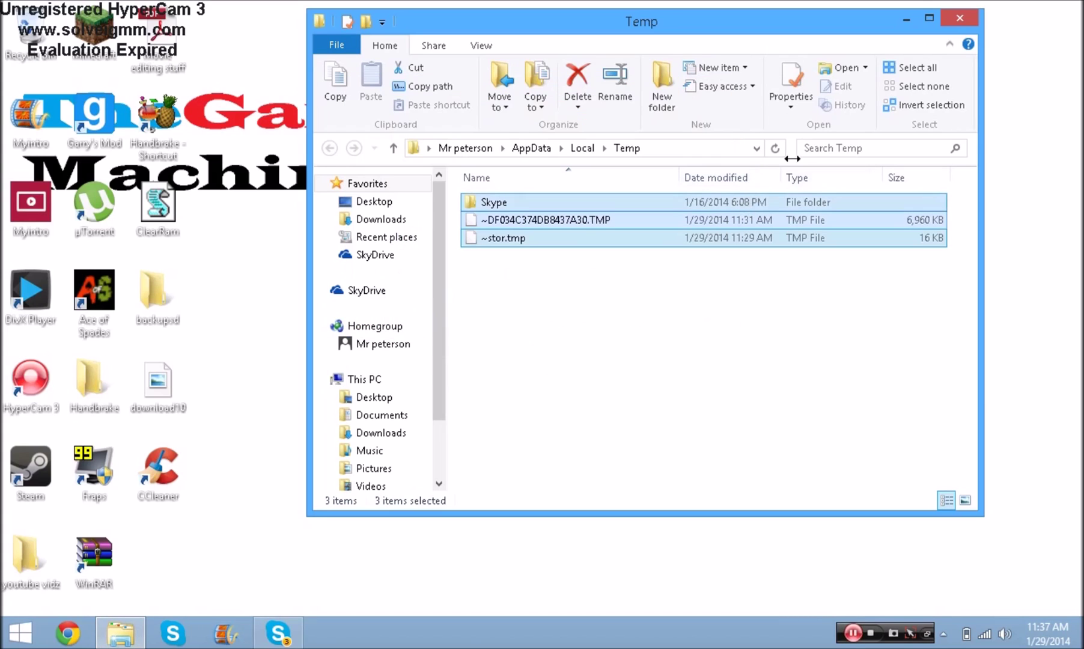
pyautogui.click(978, 23)
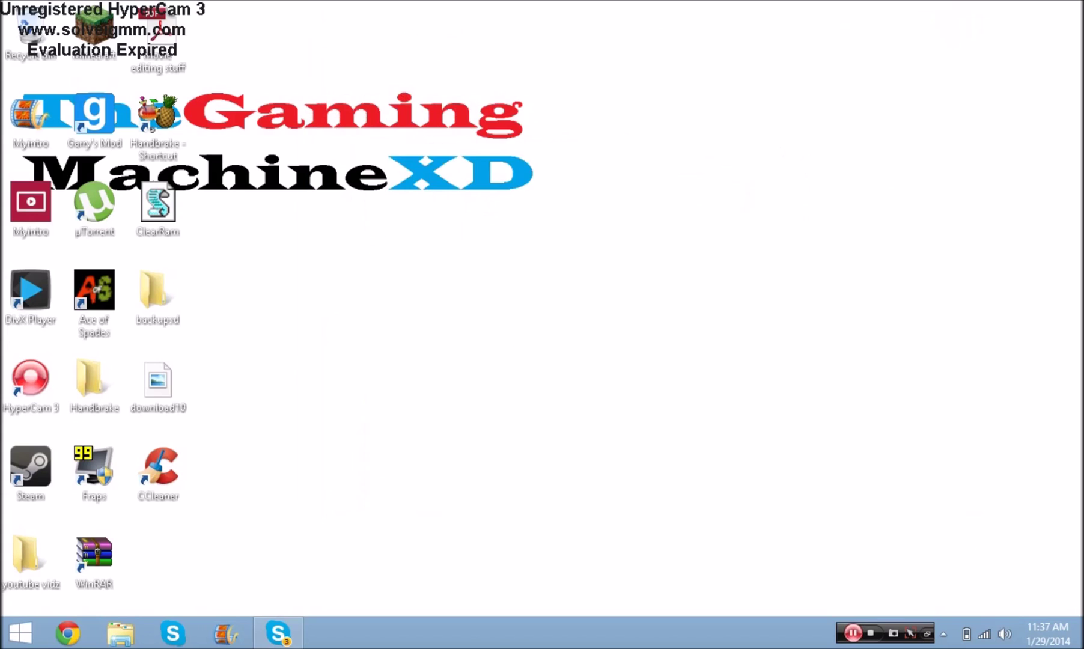
# Open the system search pane, type 're', then dismiss it
pyautogui.moveTo(1081, 631)
pyautogui.click(1028, 160)
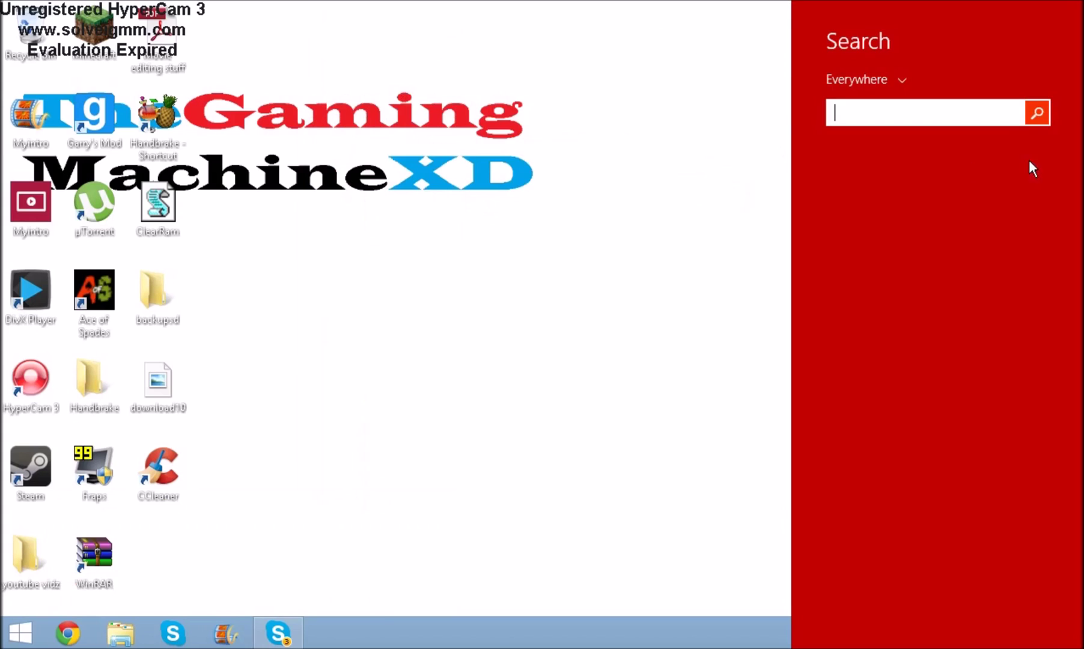
pyautogui.write('re')
pyautogui.press('Escape')
# Open the Prefetch folder by running 'prefetch' from a Run dialog moved to the screen centre
pyautogui.press('super+r')
pyautogui.moveTo(203, 443); pyautogui.dragTo(516, 218)
pyautogui.press('BackSpace')
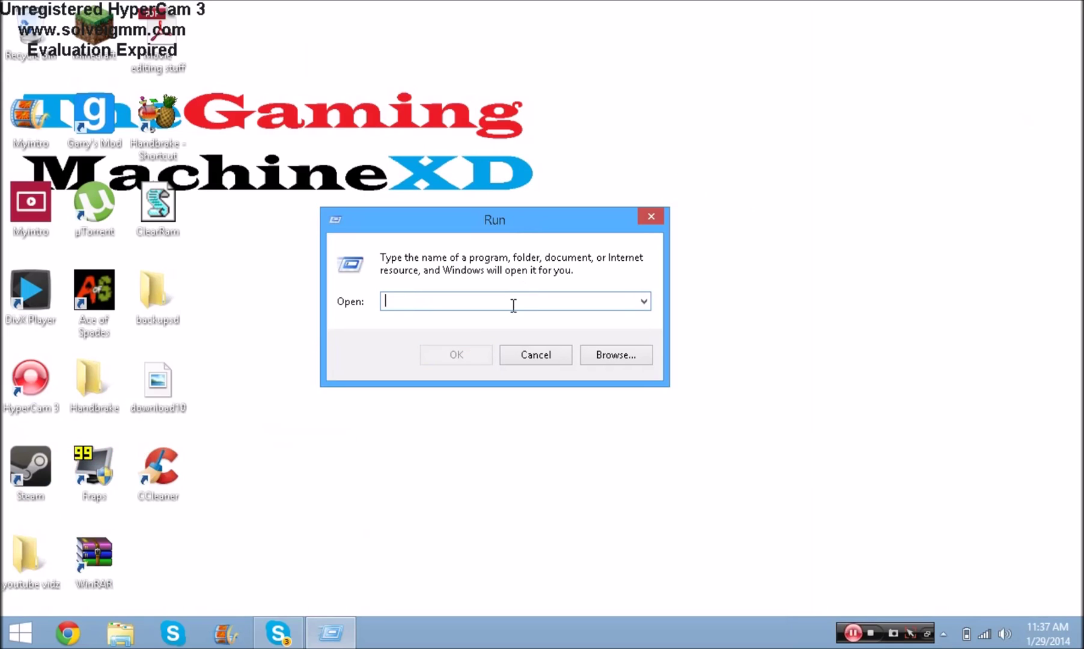
pyautogui.write('pref')
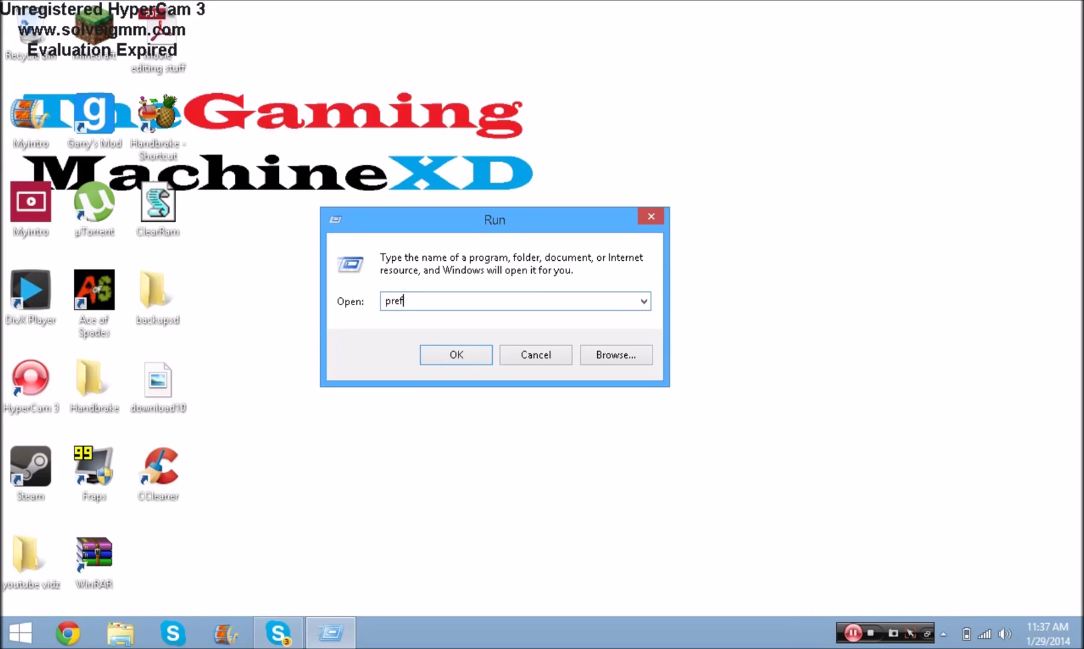
pyautogui.write('etch')
pyautogui.click(453, 351)
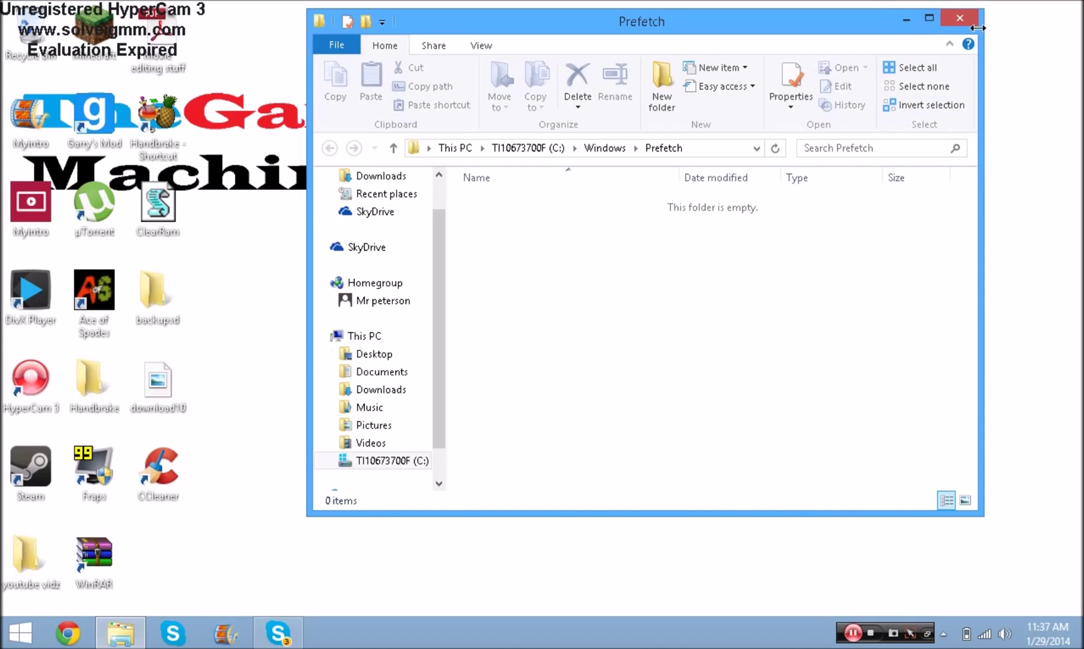
# Close the empty C:\Windows\Prefetch folder window
pyautogui.click(959, 18)
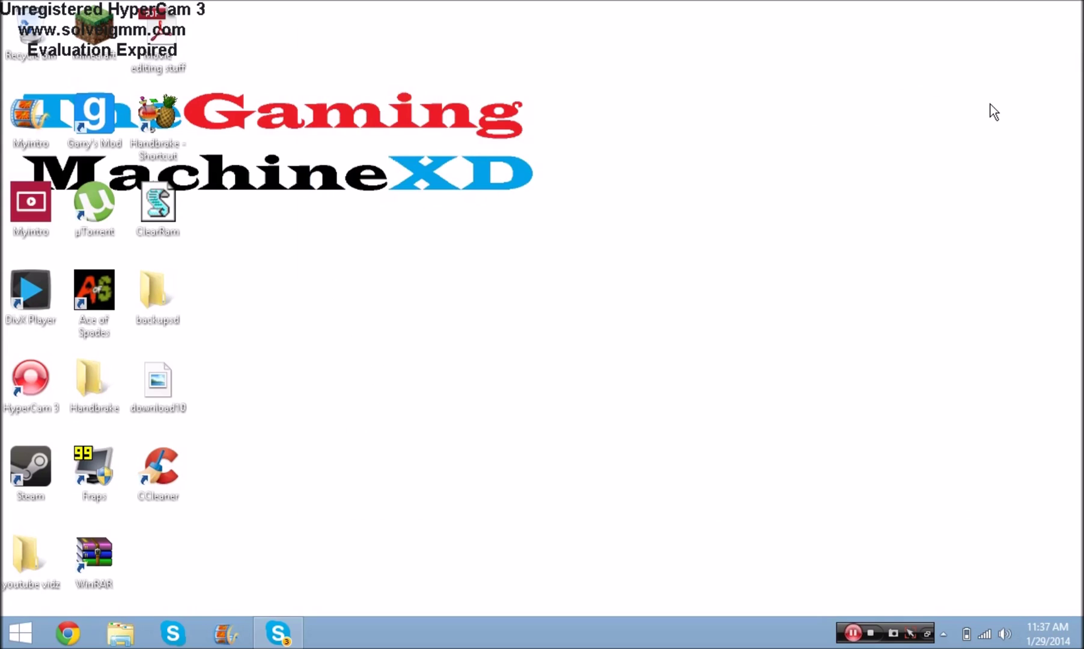
# Open File Explorer on This PC from the taskbar icon
pyautogui.moveTo(321, 53); pyautogui.dragTo(640, 402)
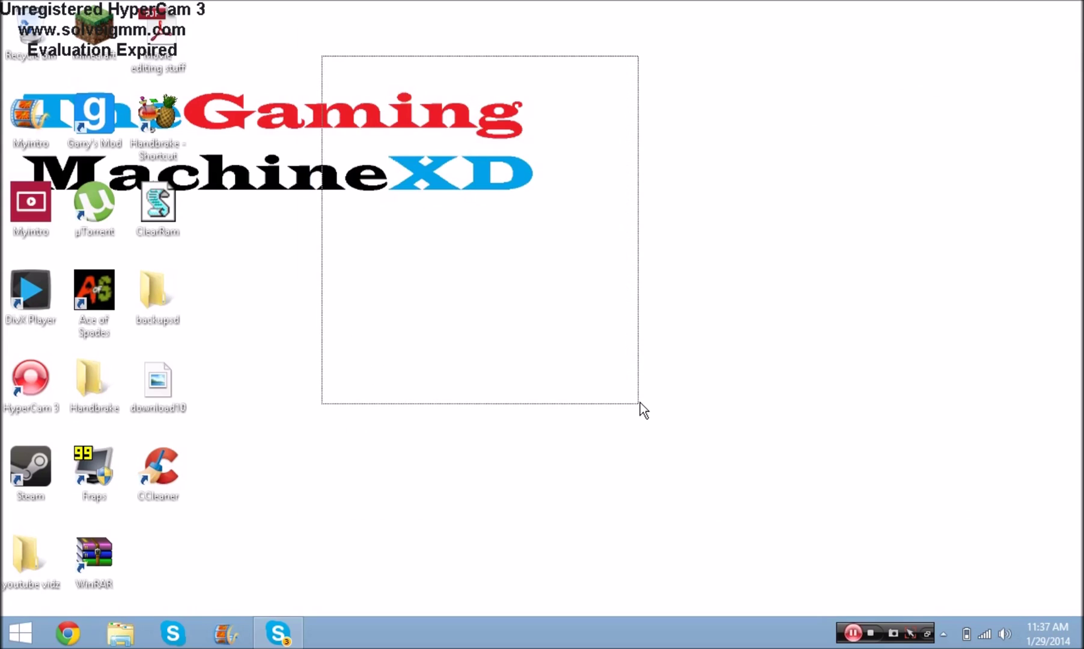
pyautogui.moveTo(280, 23)
pyautogui.mouseDown()
pyautogui.moveTo(363, 138)
pyautogui.moveTo(798, 437)
pyautogui.mouseUp()
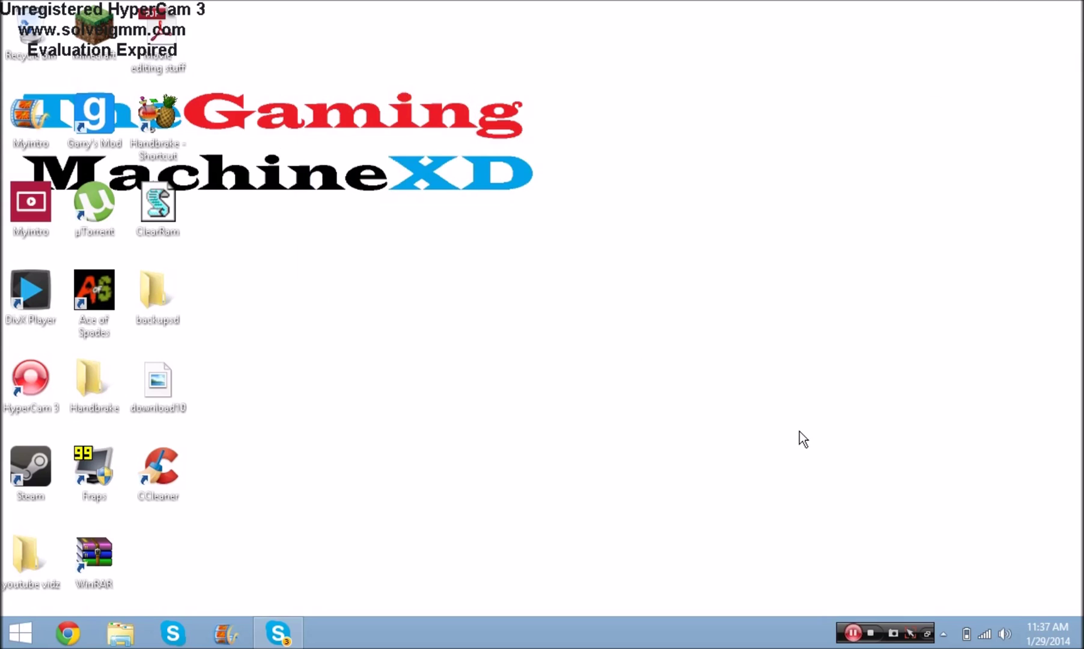
pyautogui.click(128, 641)
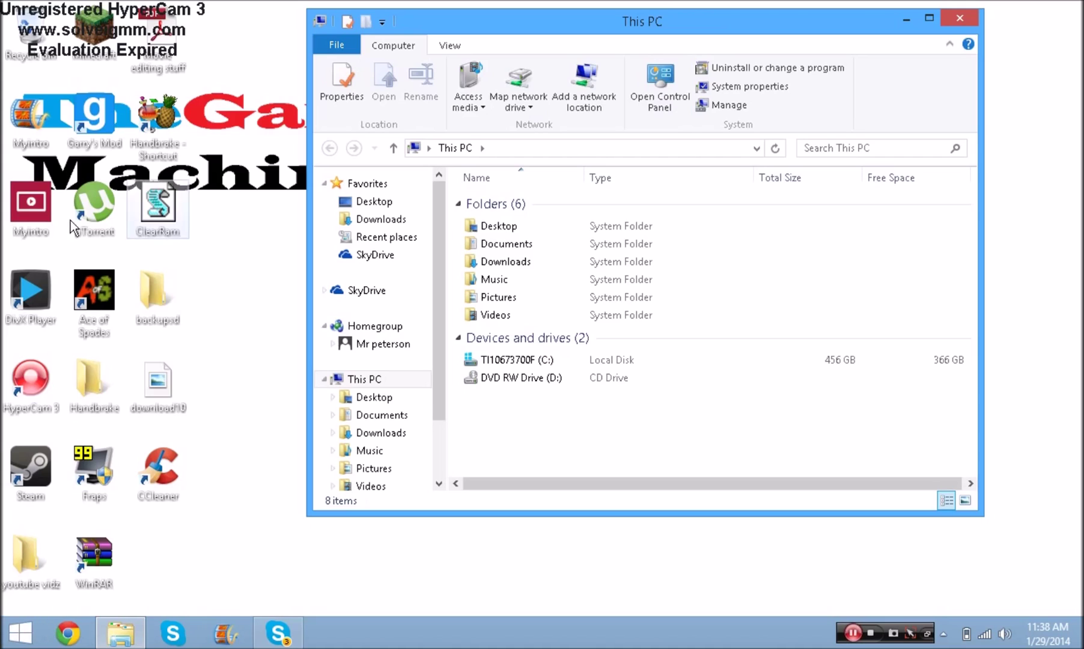
# Show the System page listing the AMD A4-5000 APU, 4.00 GB RAM and 64-bit Windows
pyautogui.rightClick(250, 328)
pyautogui.click(461, 579)
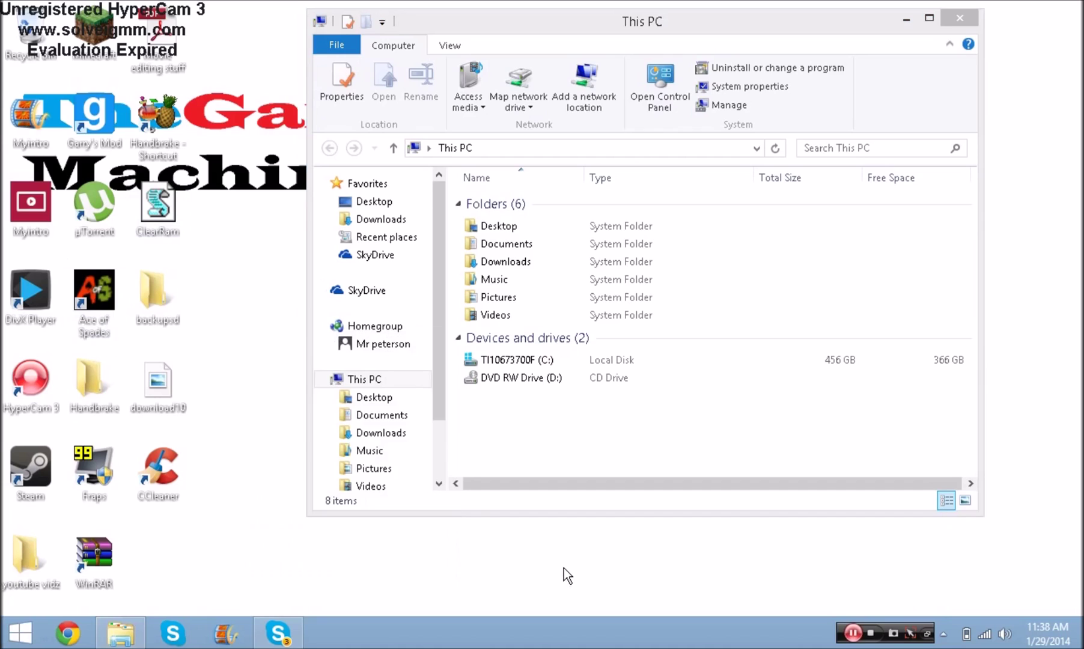
pyautogui.click(747, 87)
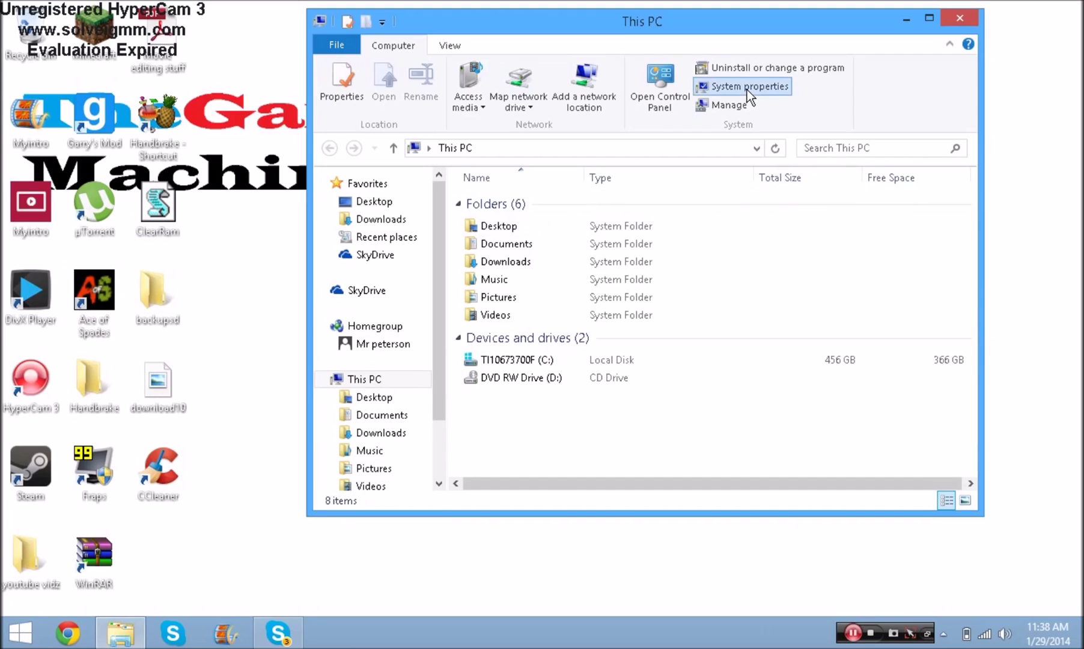
pyautogui.scroll(-3, 612, 271)
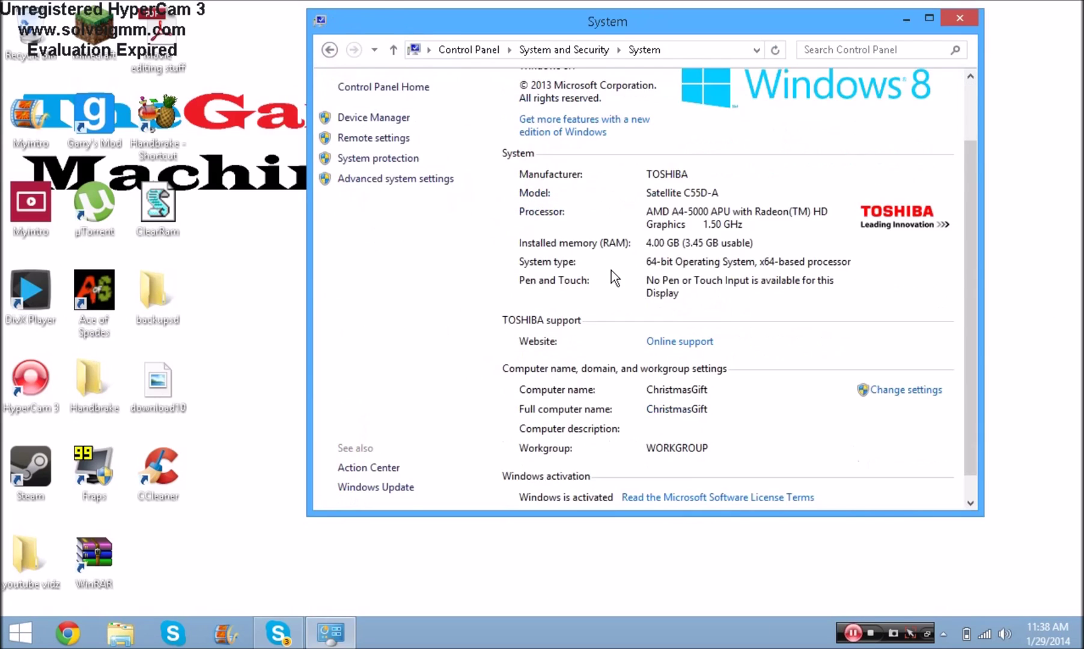
# Maximize the System window and reposition the System Properties dialog on its Advanced tab
pyautogui.click(929, 18)
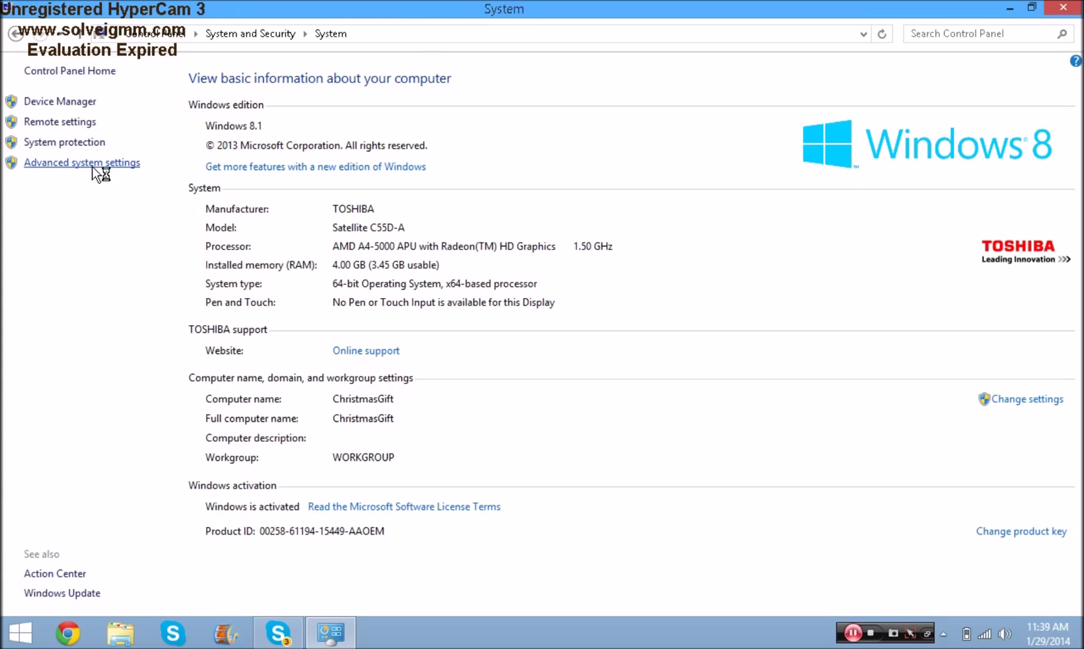
pyautogui.moveTo(307, 123); pyautogui.dragTo(475, 57)
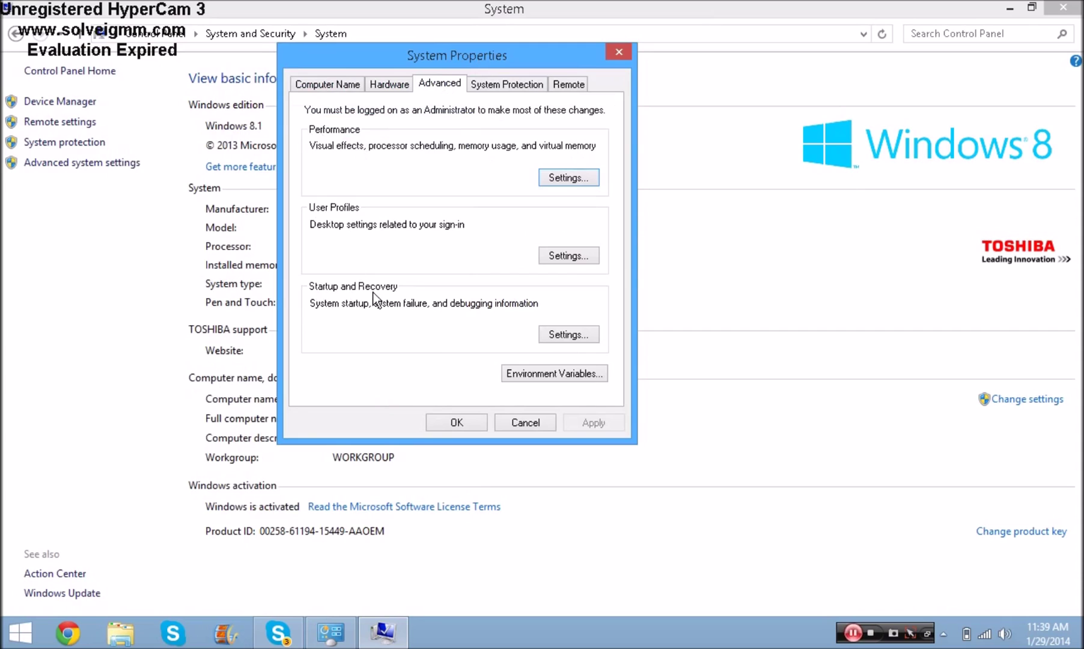
# Open the Performance Settings and move the Performance Options dialog higher up
pyautogui.click(567, 183)
pyautogui.moveTo(500, 121); pyautogui.dragTo(509, 67)
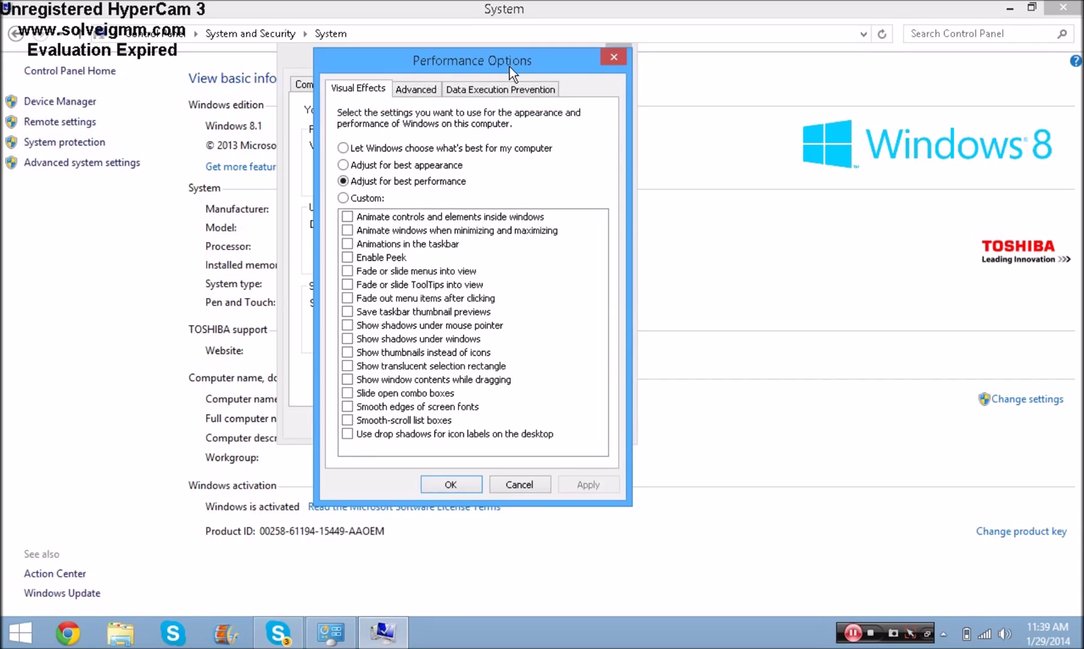
# Choose 'Adjust for best performance' to clear all eighteen visual effects, and apply it
pyautogui.click(345, 148)
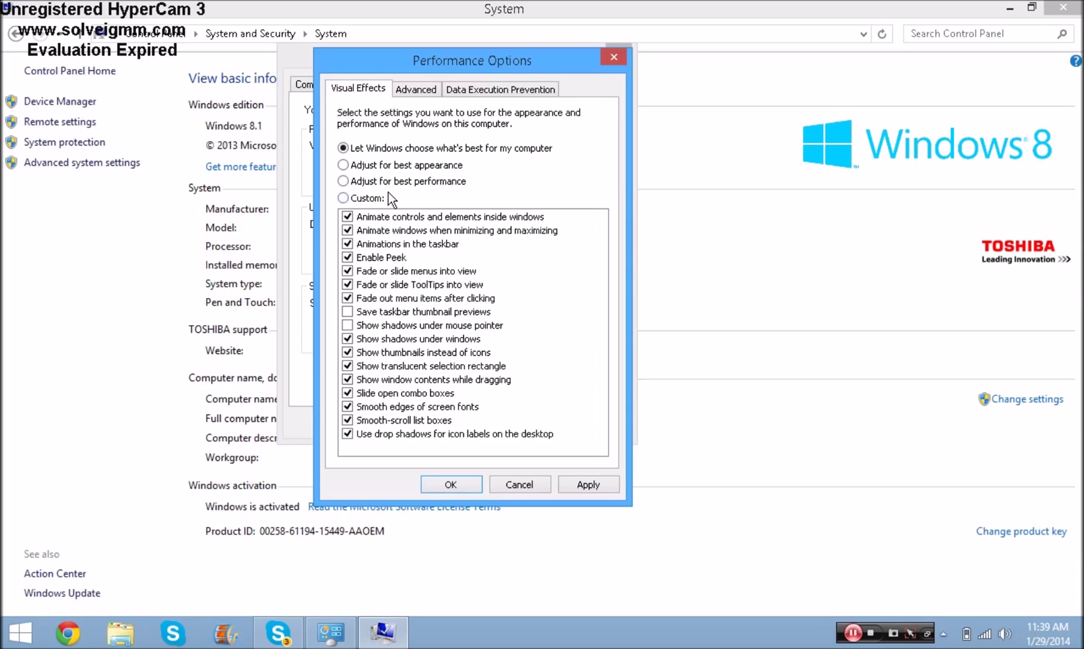
pyautogui.click(355, 181)
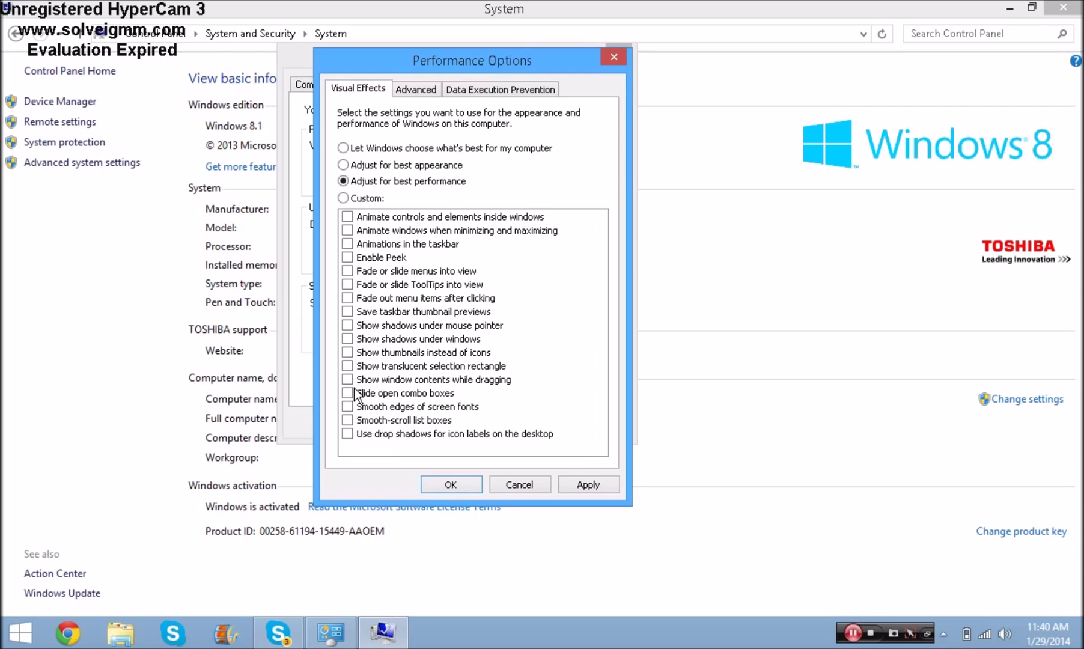
pyautogui.click(574, 488)
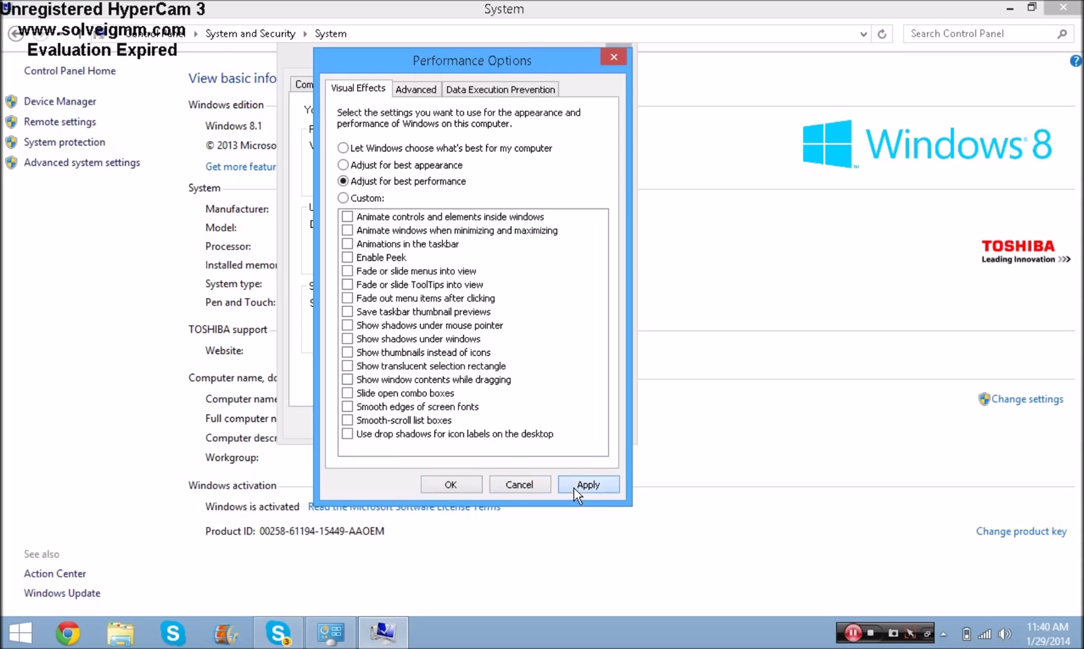